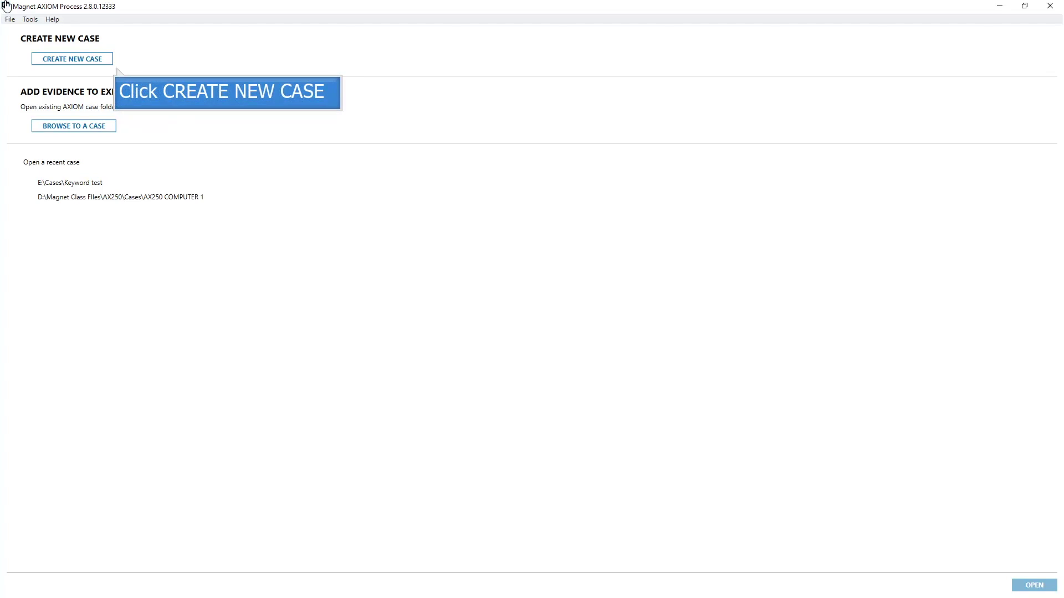
# Create a new case numbered 'Keywords' with case type Major crimes (murder, drug trafficking, weapons trafficking).
pyautogui.click(97, 59)
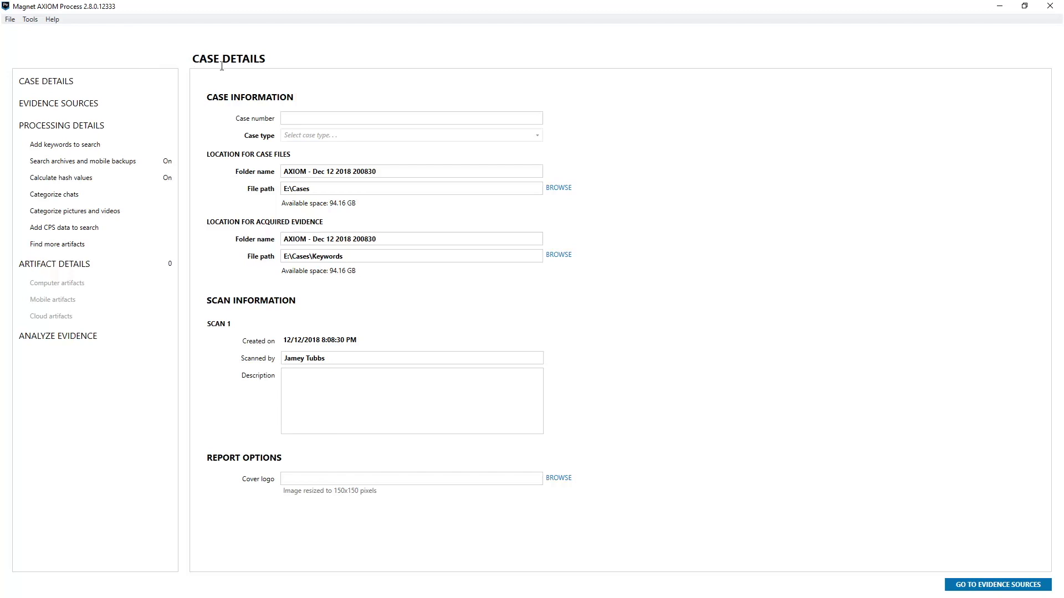
pyautogui.click(311, 118)
pyautogui.write('Keyw')
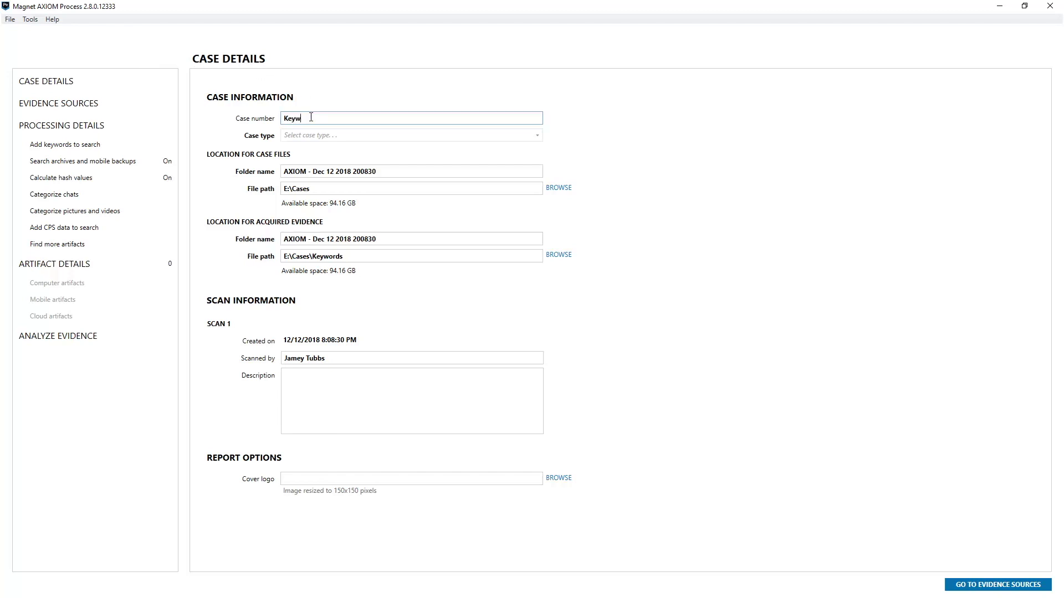
pyautogui.write('ords')
pyautogui.click(356, 137)
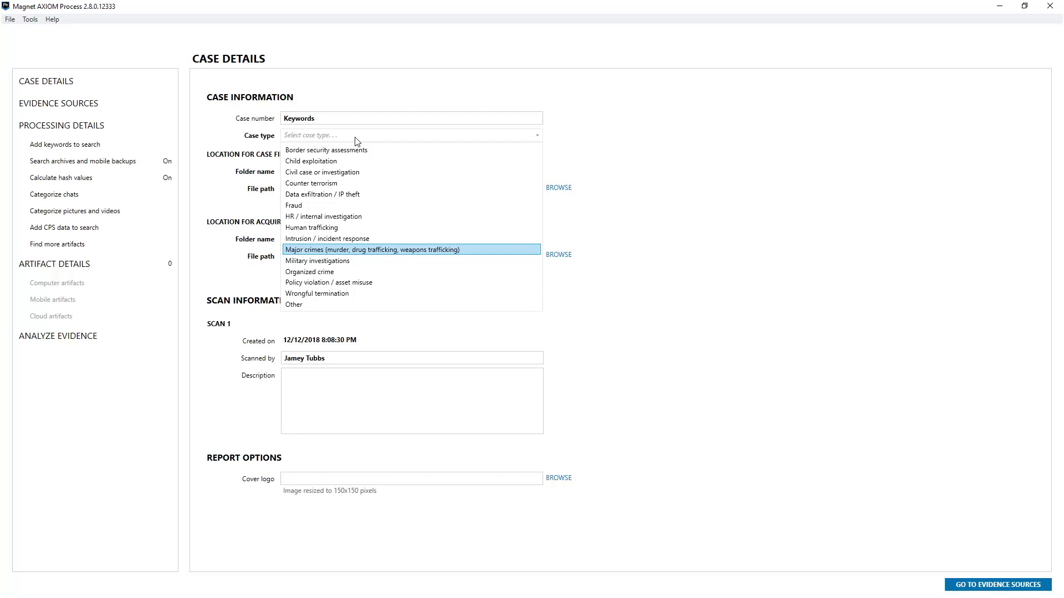
pyautogui.click(353, 250)
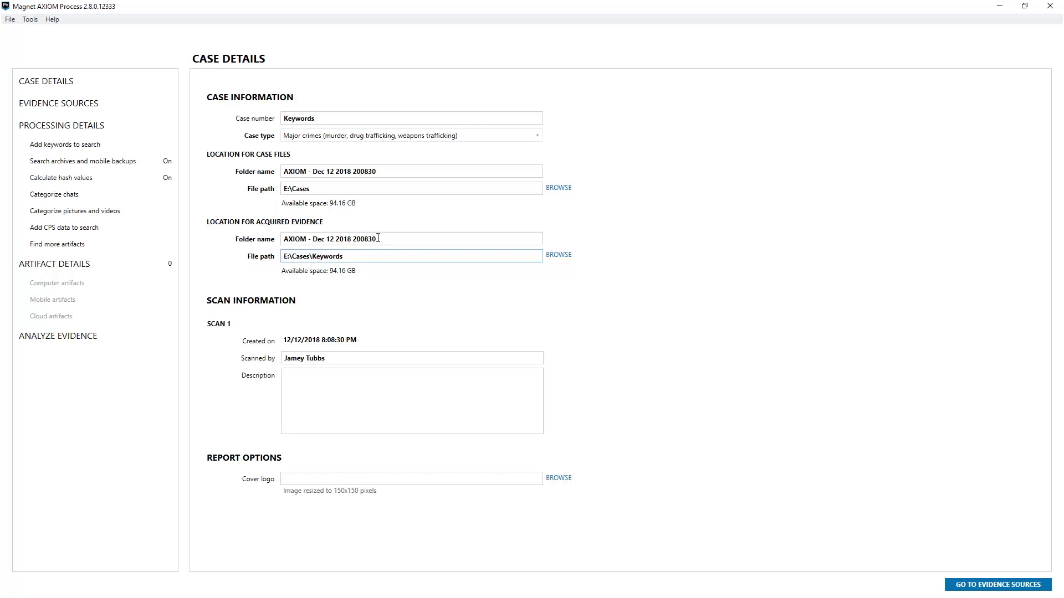
# Rename the case folder to 'Keywords Test' and the evidence folder to 'Evidence'.
pyautogui.click(387, 171)
pyautogui.hotkey('ctrl', 'a')
pyautogui.write('Ke')
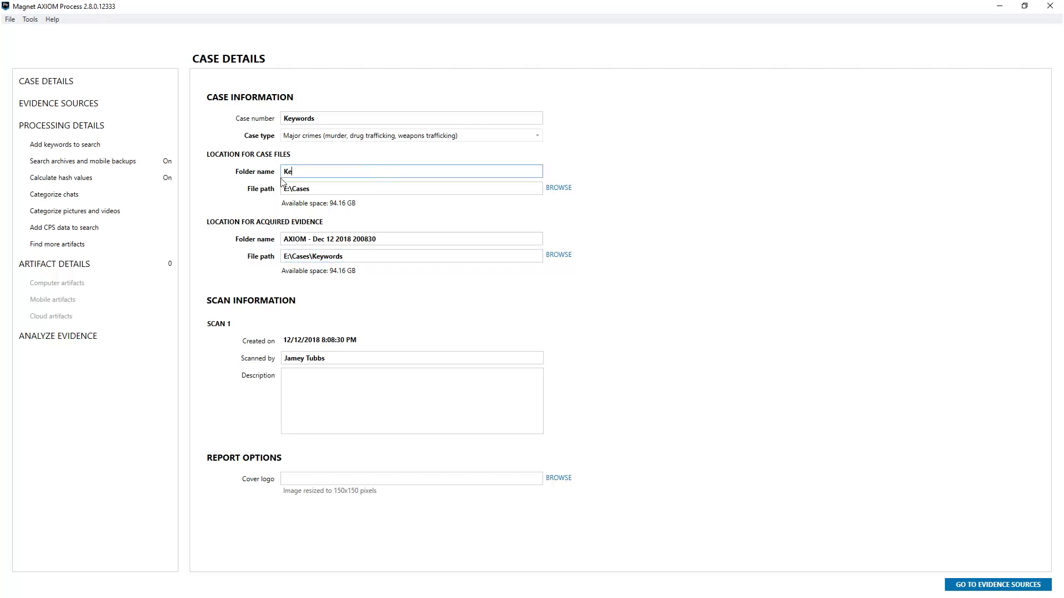
pyautogui.write('ywords Test')
pyautogui.moveTo(524, 238); pyautogui.dragTo(277, 243)
pyautogui.write('Evidence')
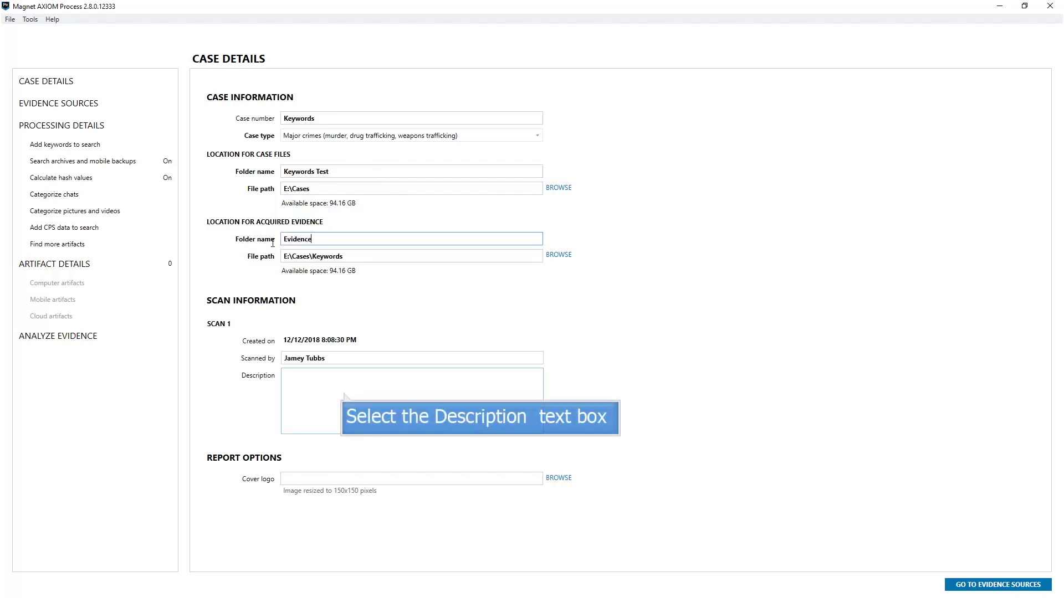
# Describe the case as 'Case Creation adn Initial Evidence Processing with keyword Searching' and continue to Evidence Sources.
pyautogui.click(341, 379)
pyautogui.click(341, 379)
pyautogui.write('Case ')
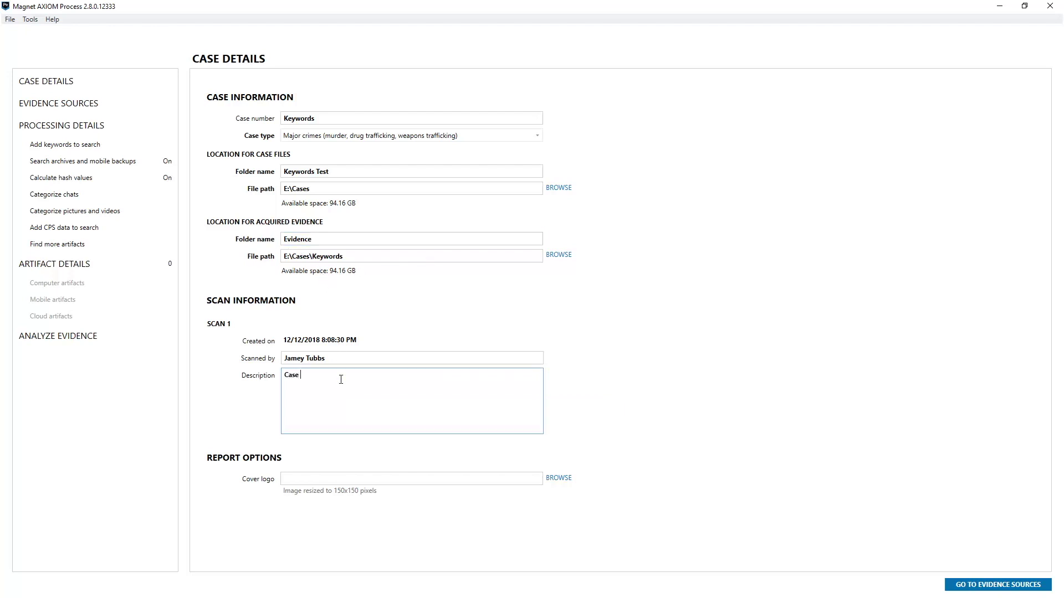
pyautogui.write('Creation adn Initial Evidence Processing with keyword')
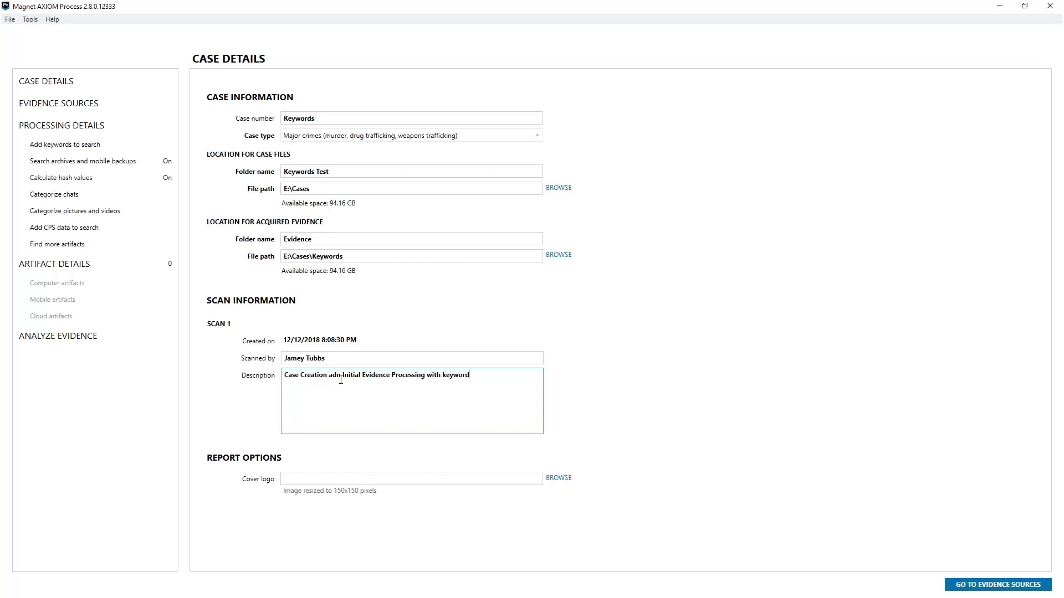
pyautogui.write(' Searching')
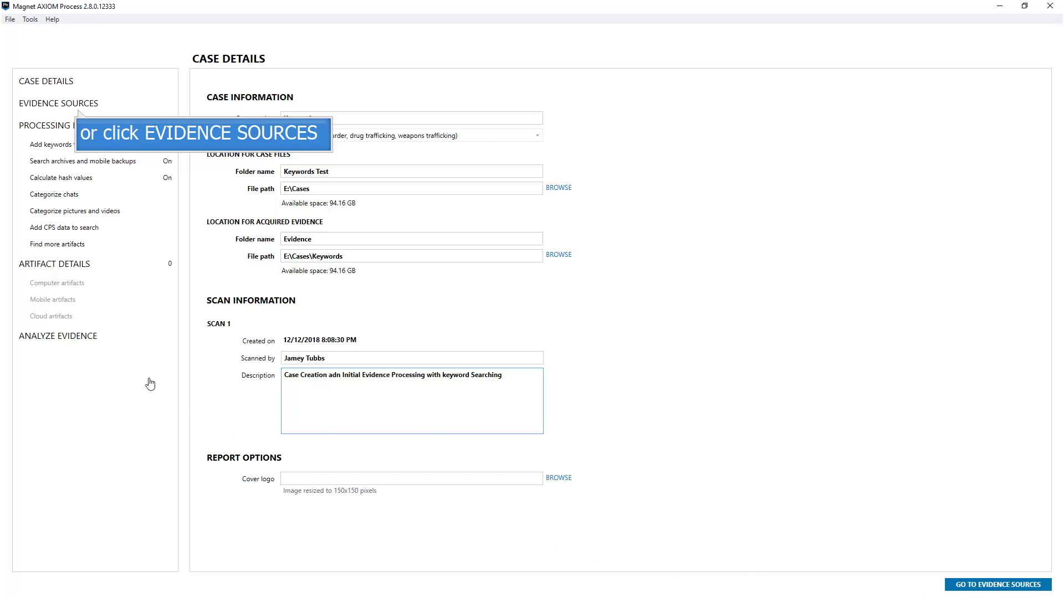
pyautogui.click(31, 107)
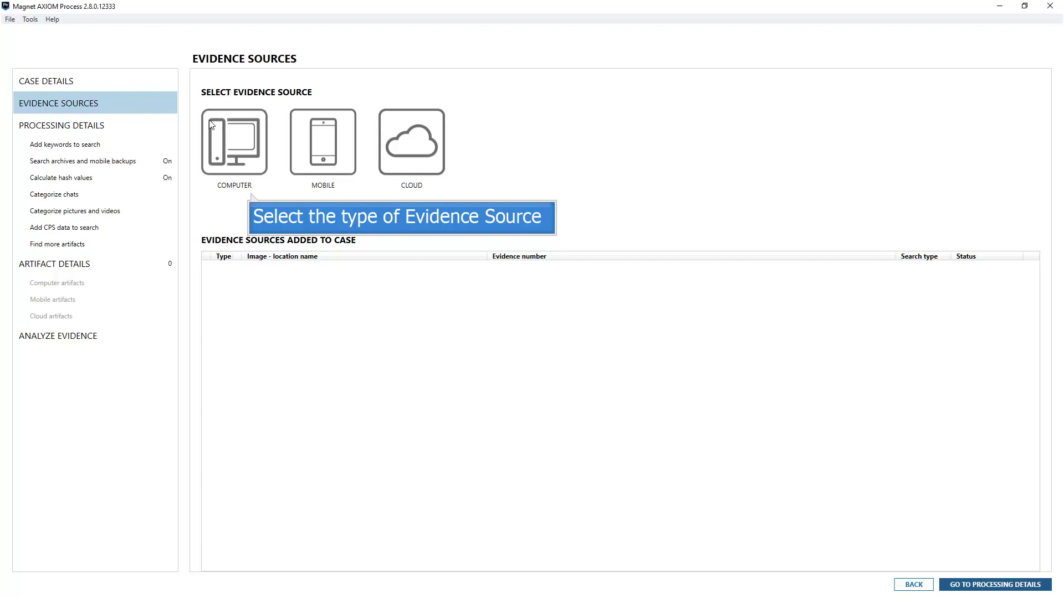
# Choose Computer, load existing evidence, and pick Image to bring up the image file picker.
pyautogui.click(257, 162)
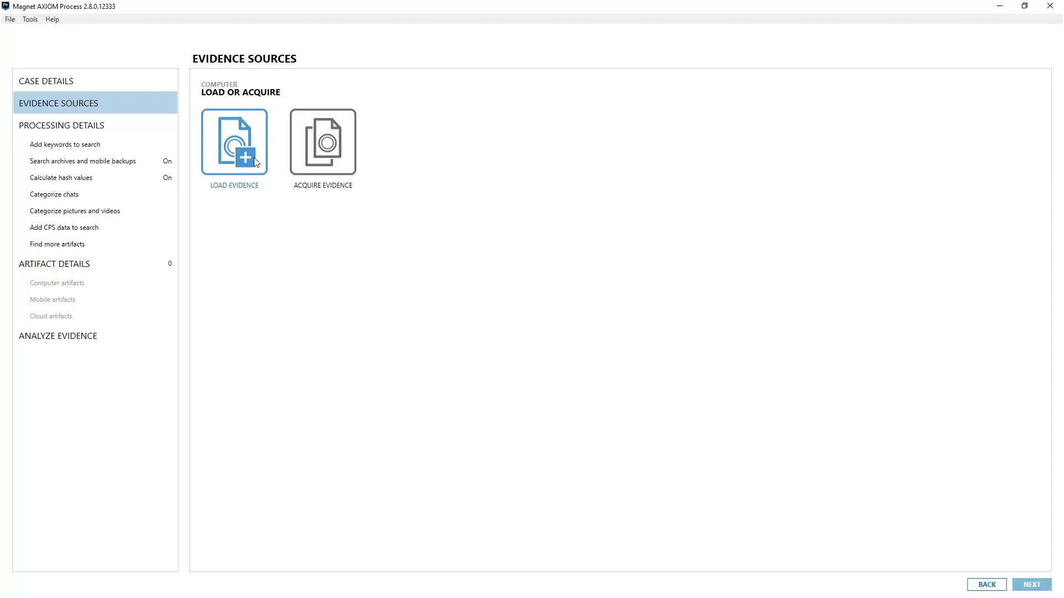
pyautogui.click(239, 149)
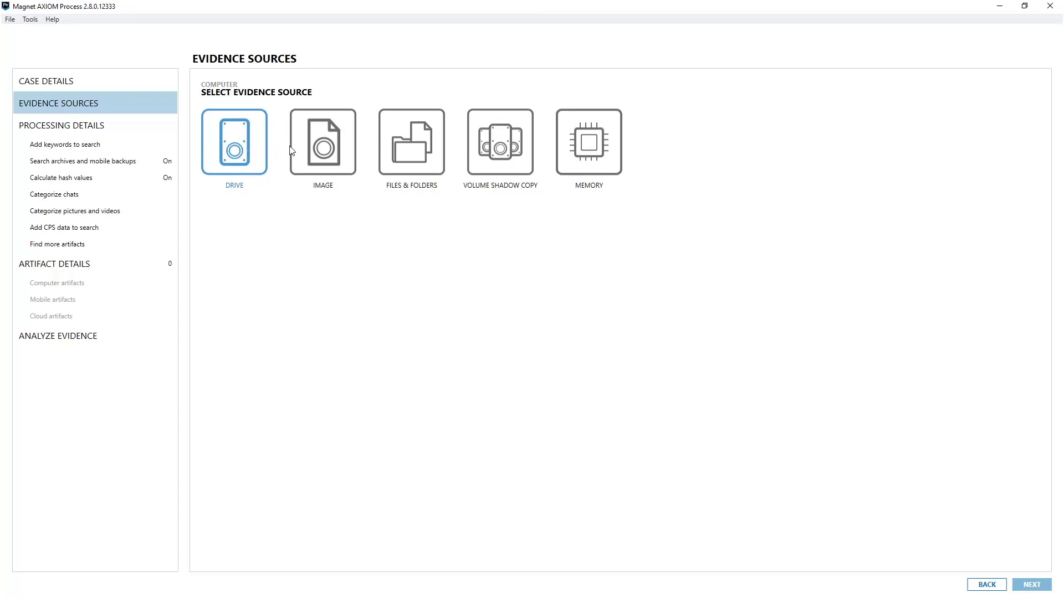
pyautogui.click(306, 151)
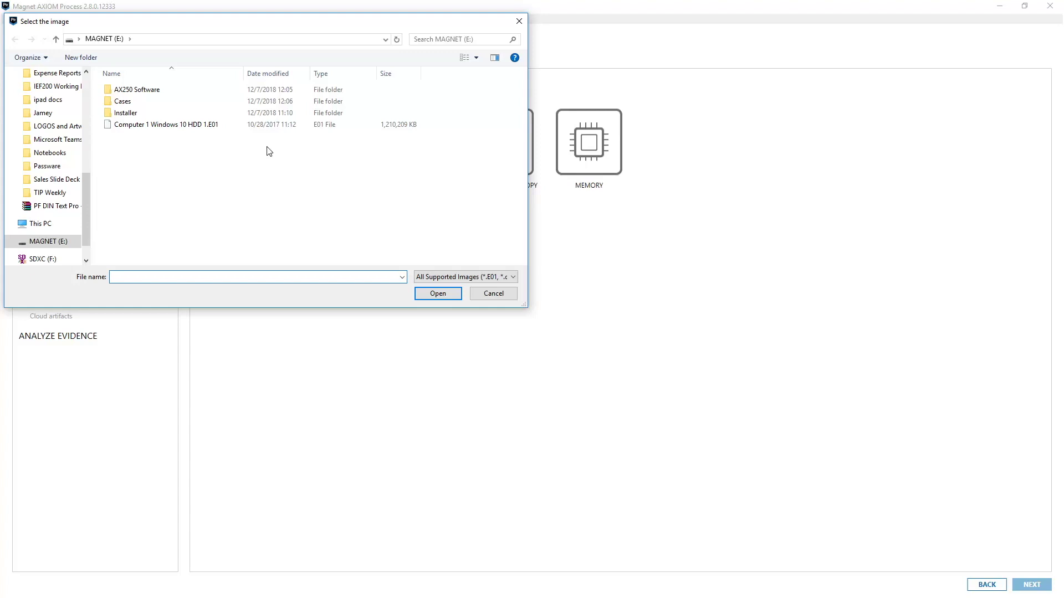
# Add Computer 1 Windows 10 HDD 1.E01 as evidence and reach the keyword search settings.
pyautogui.click(187, 126)
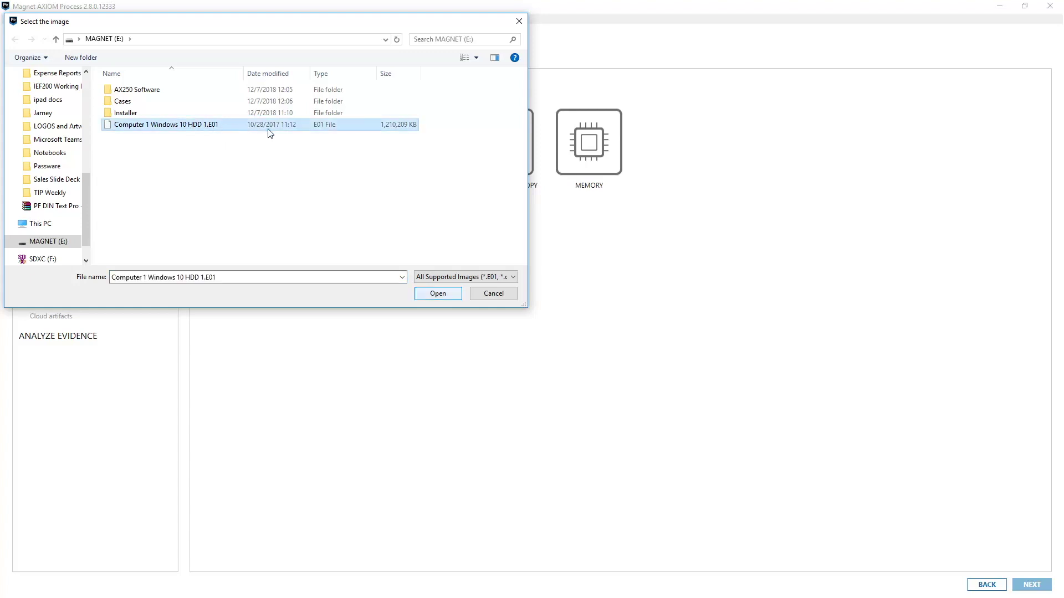
pyautogui.click(442, 291)
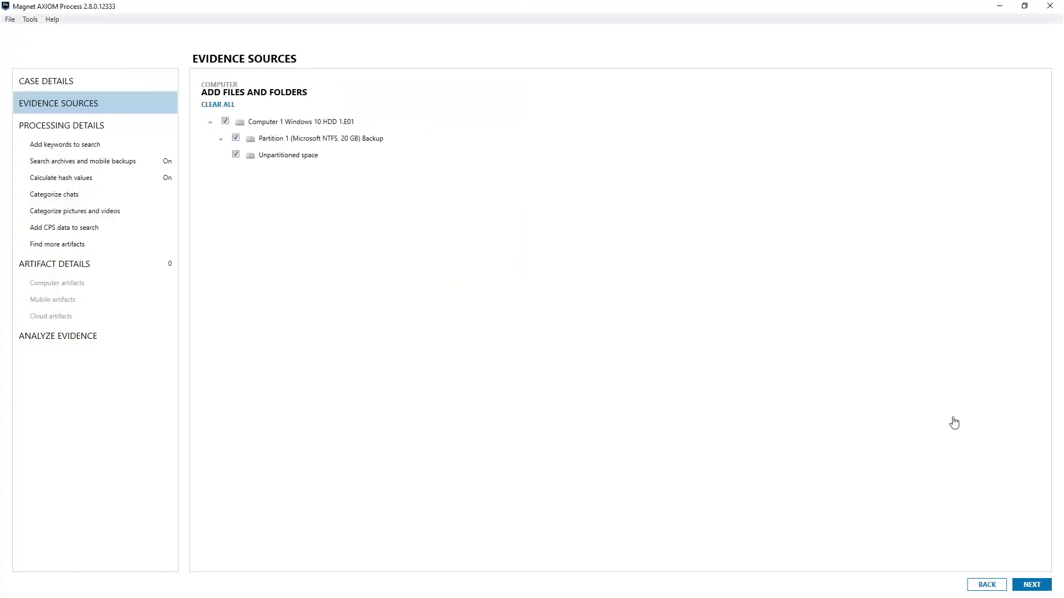
pyautogui.click(1023, 589)
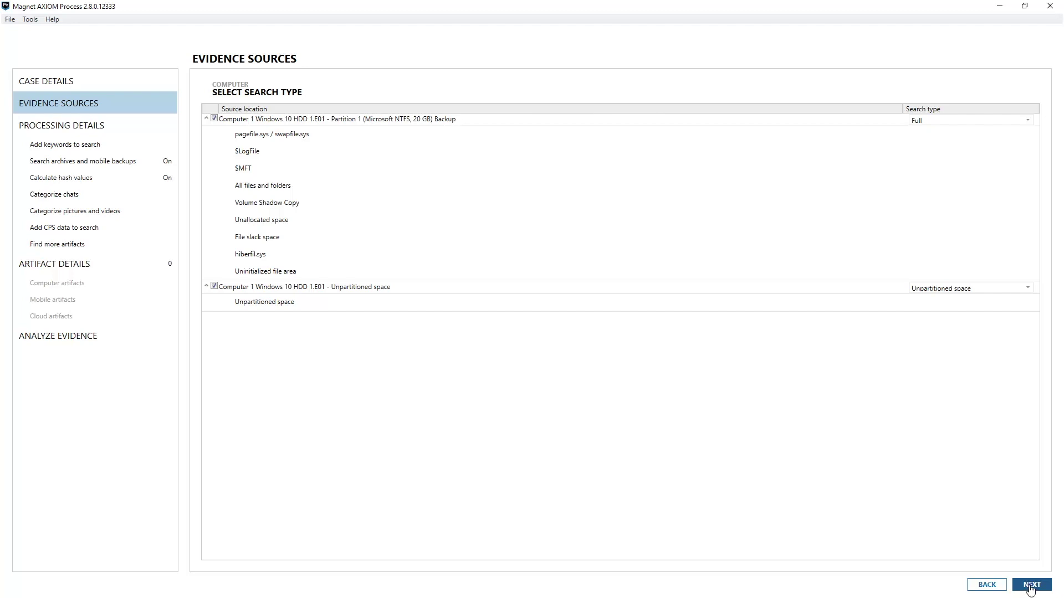
pyautogui.click(1029, 586)
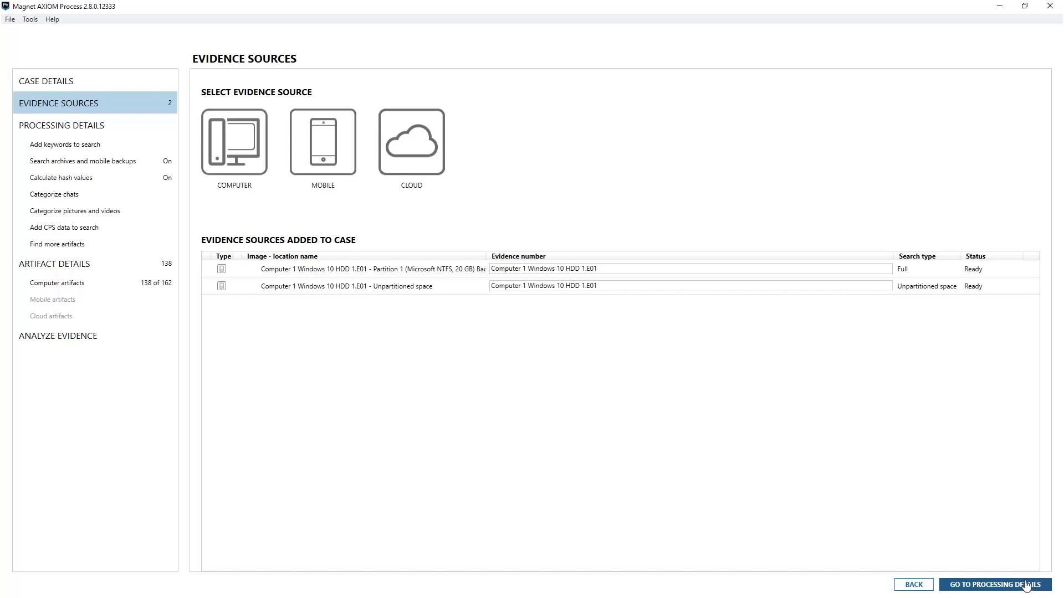
pyautogui.click(1026, 586)
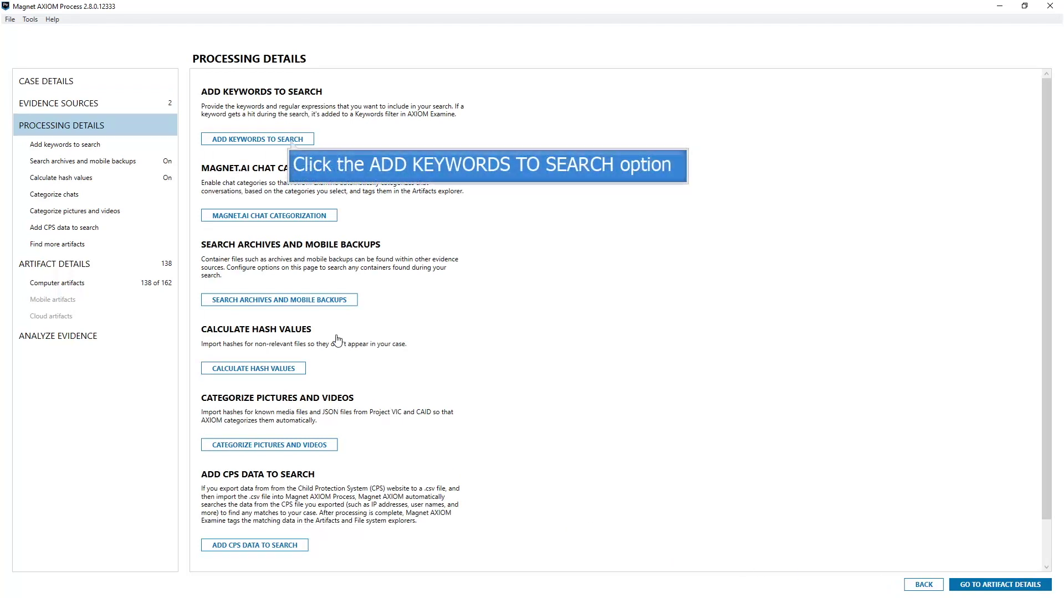
pyautogui.click(289, 141)
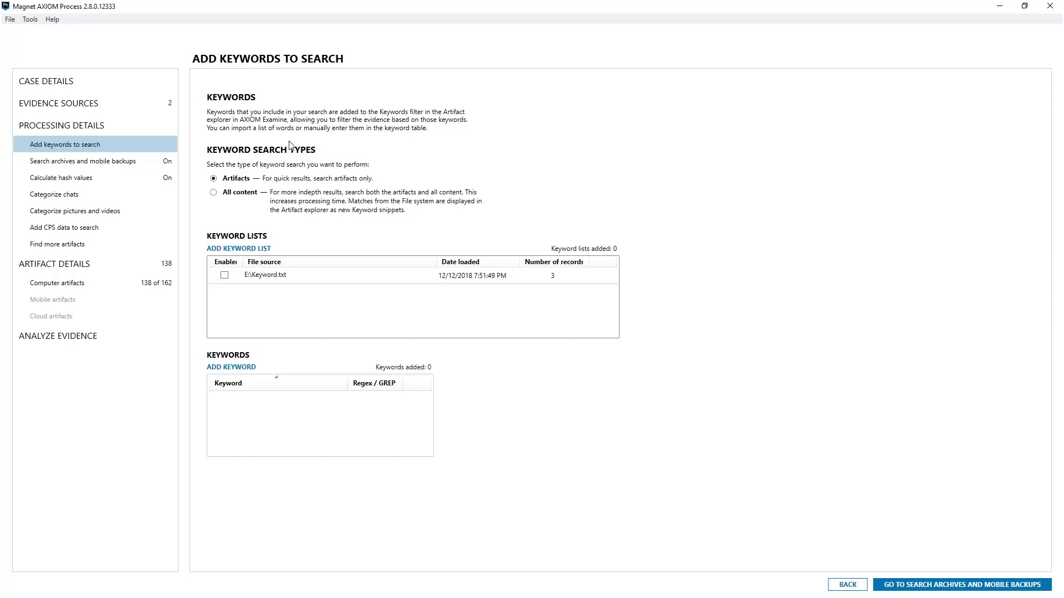
# Search all content and enable the E:\Keyword.txt list with ASCII and UTF-16 encoding.
pyautogui.click(231, 194)
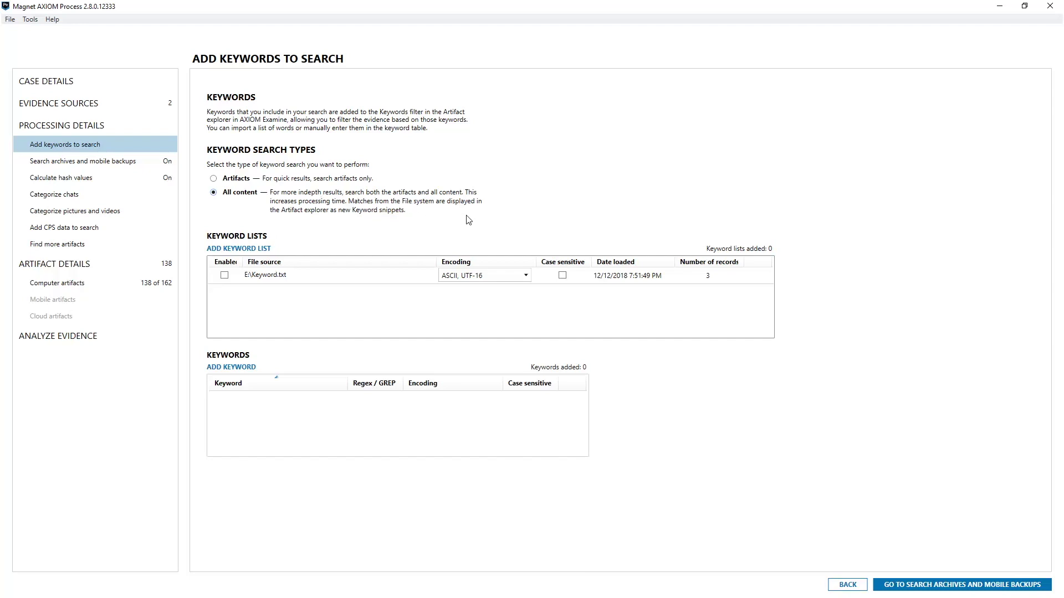
pyautogui.click(526, 276)
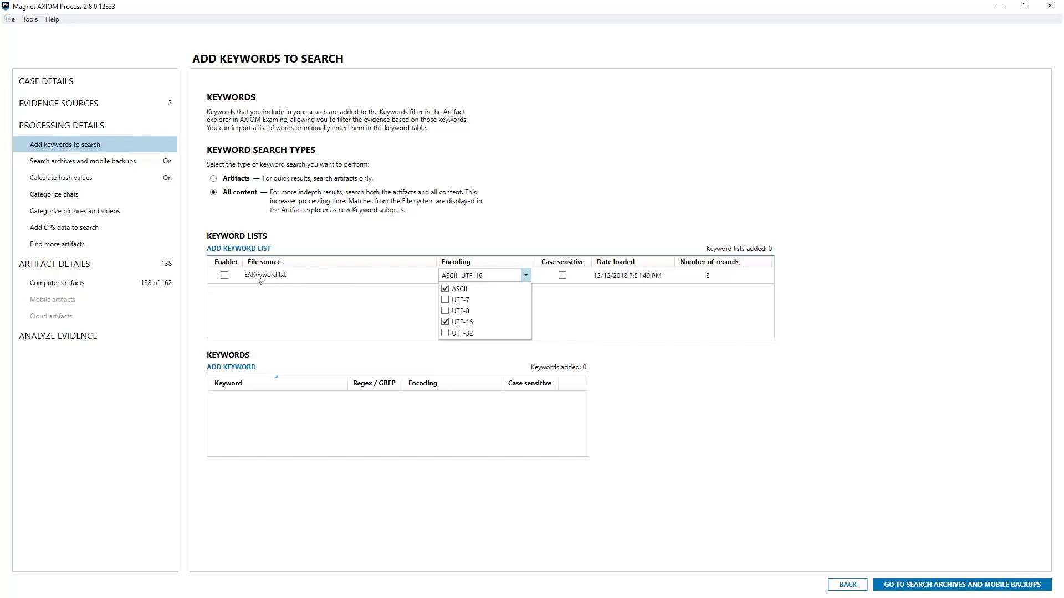
pyautogui.click(224, 276)
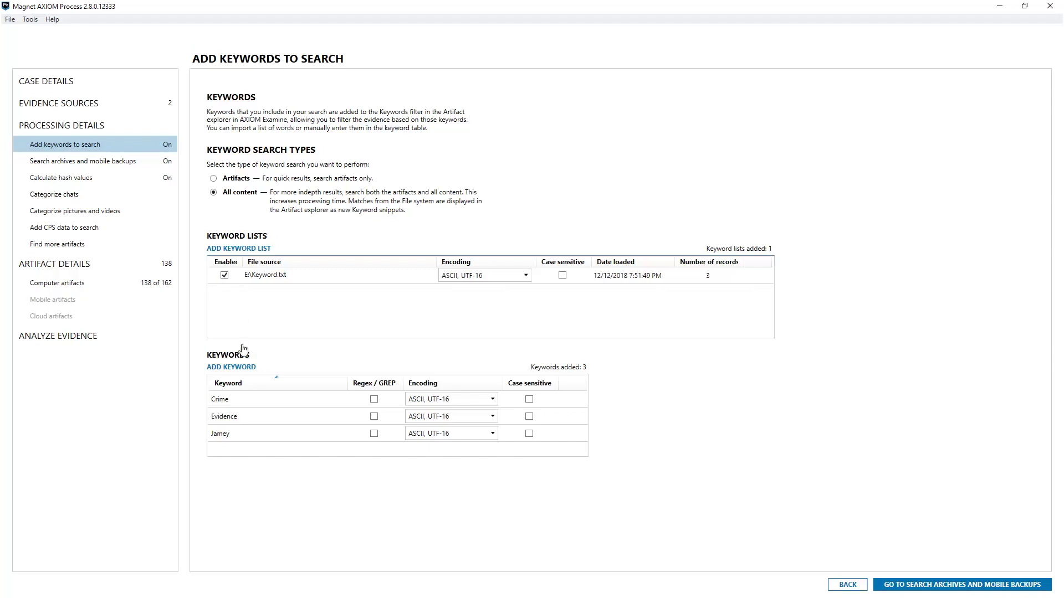
# Add 'Nick' as a manual keyword searched in ASCII and UTF-16.
pyautogui.click(240, 367)
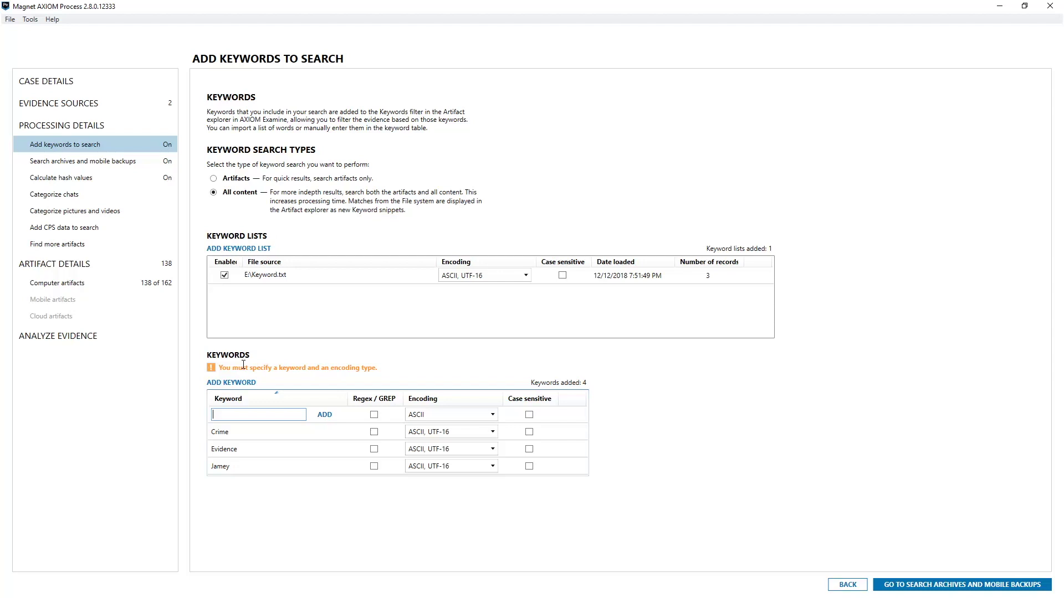
pyautogui.click(262, 413)
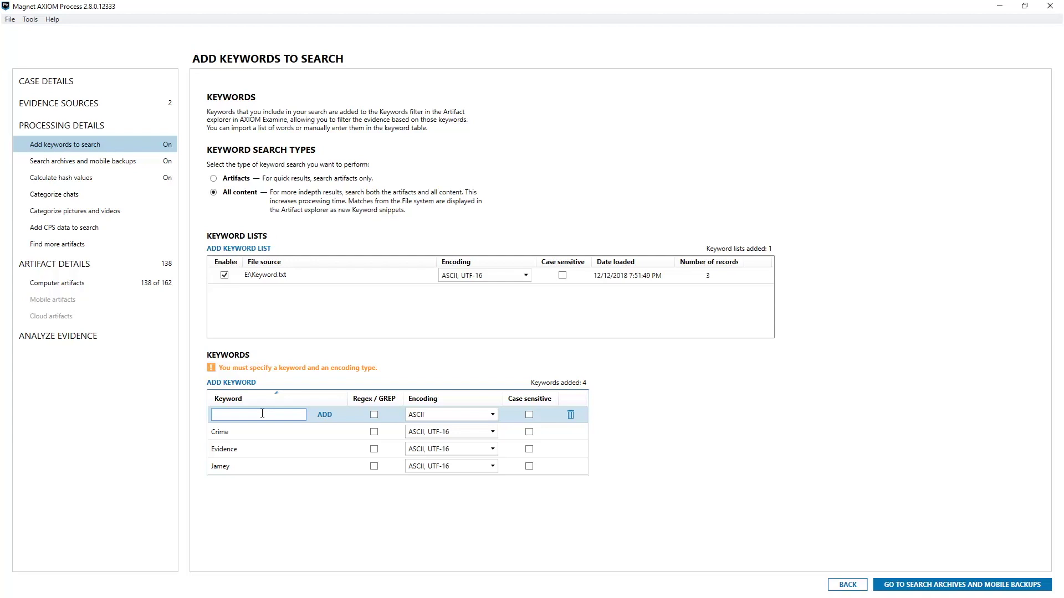
pyautogui.write('Nick')
pyautogui.click(439, 419)
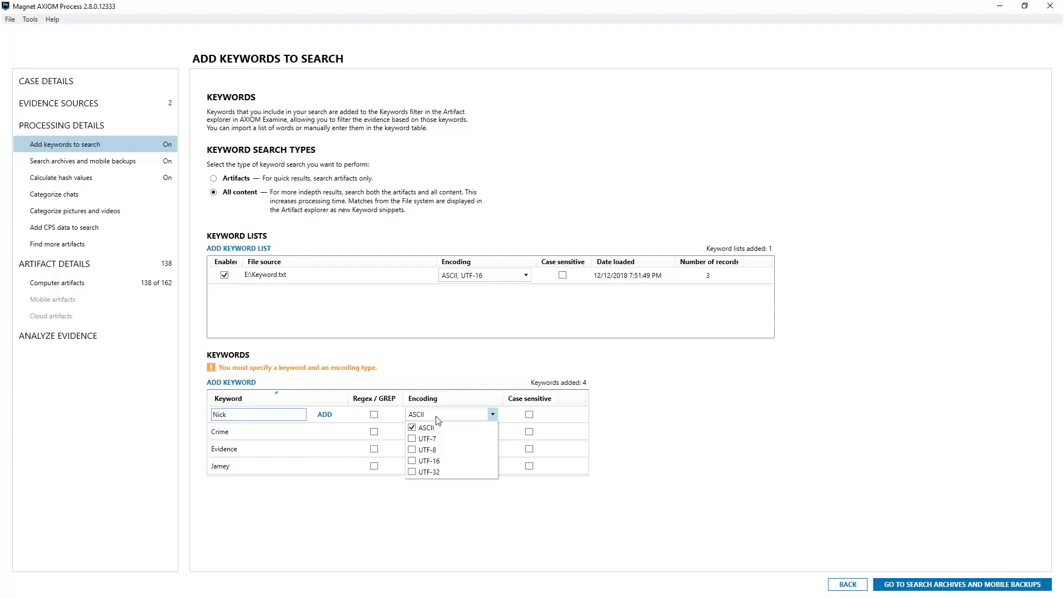
pyautogui.click(411, 462)
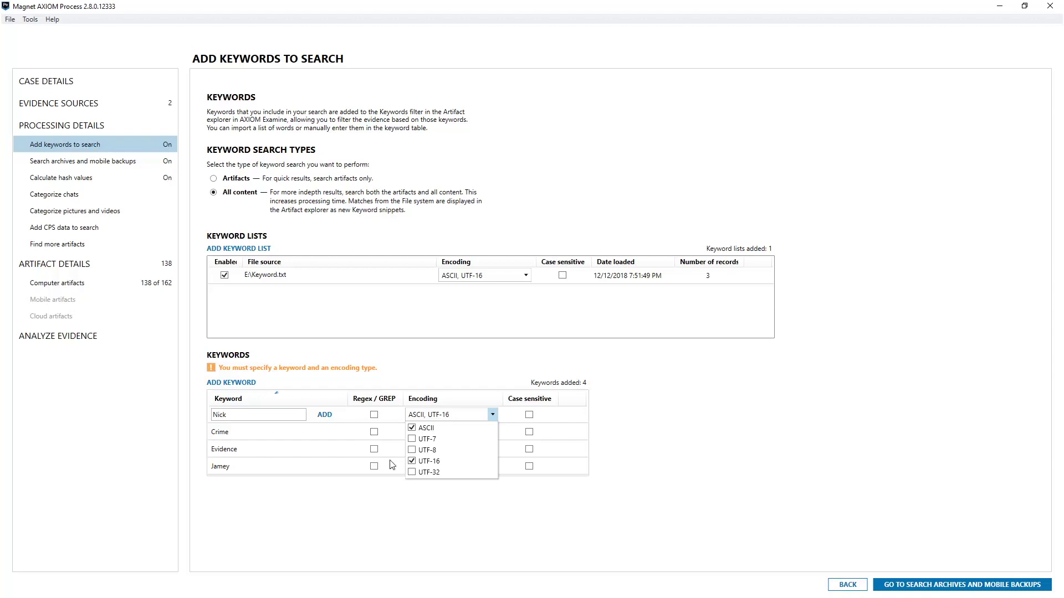
pyautogui.click(324, 416)
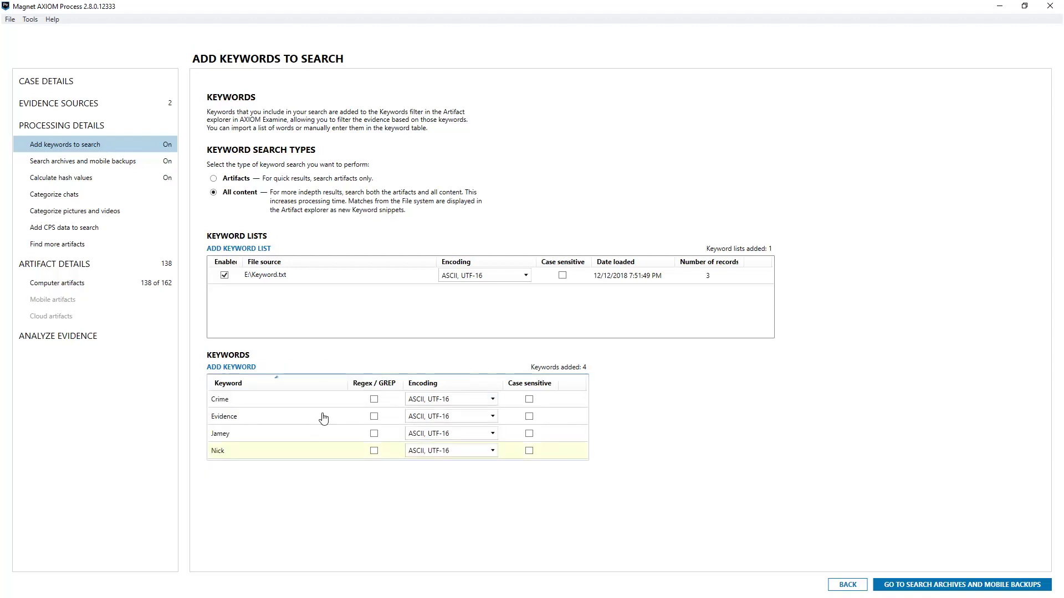
# Add 'Day' as a fifth manual keyword with ASCII and UTF-16 encoding.
pyautogui.click(239, 367)
pyautogui.write('Day')
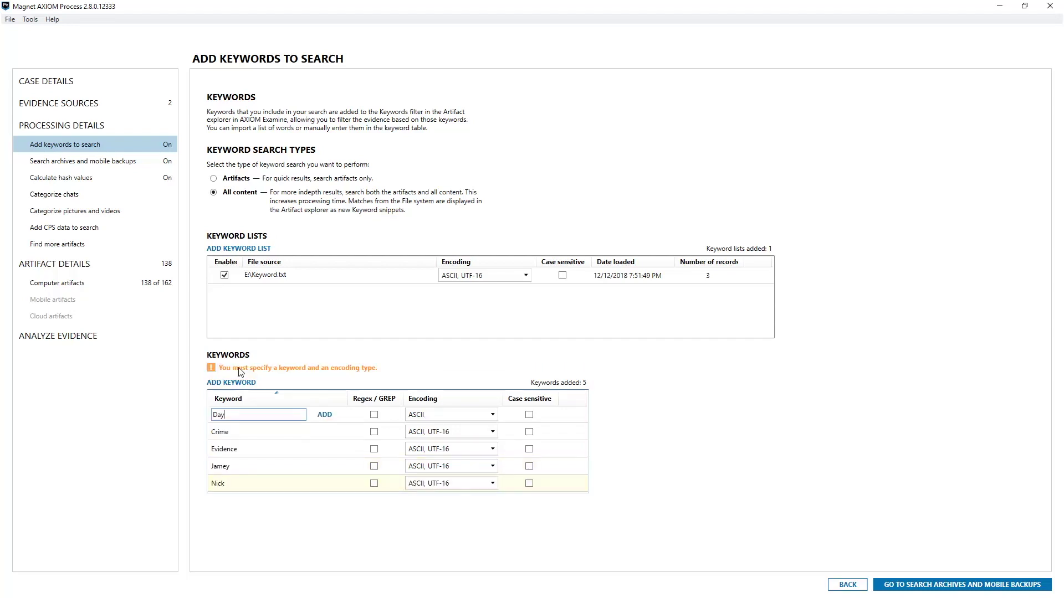
pyautogui.click(491, 414)
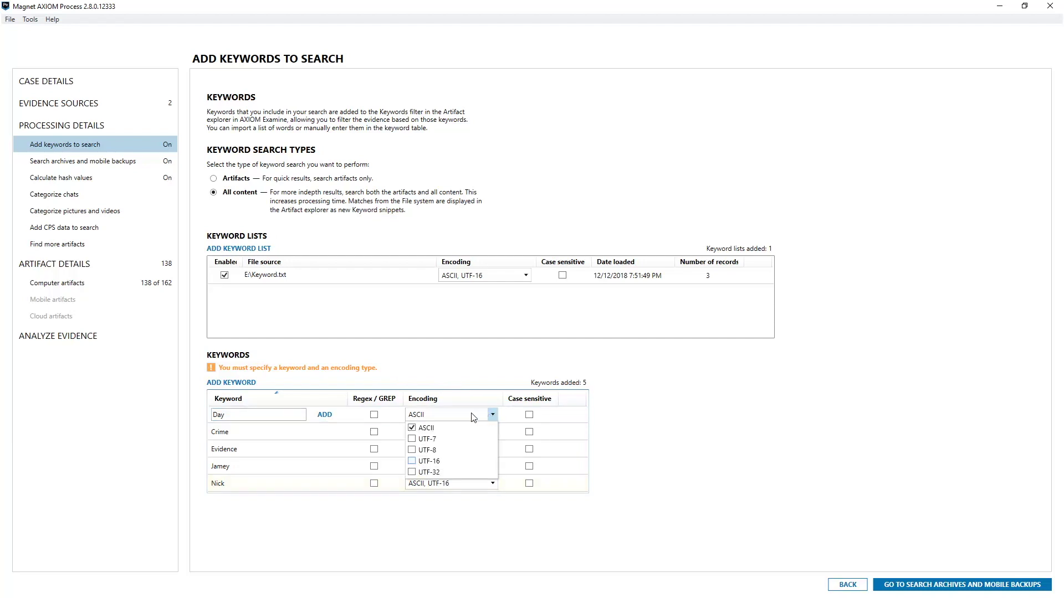
pyautogui.click(412, 462)
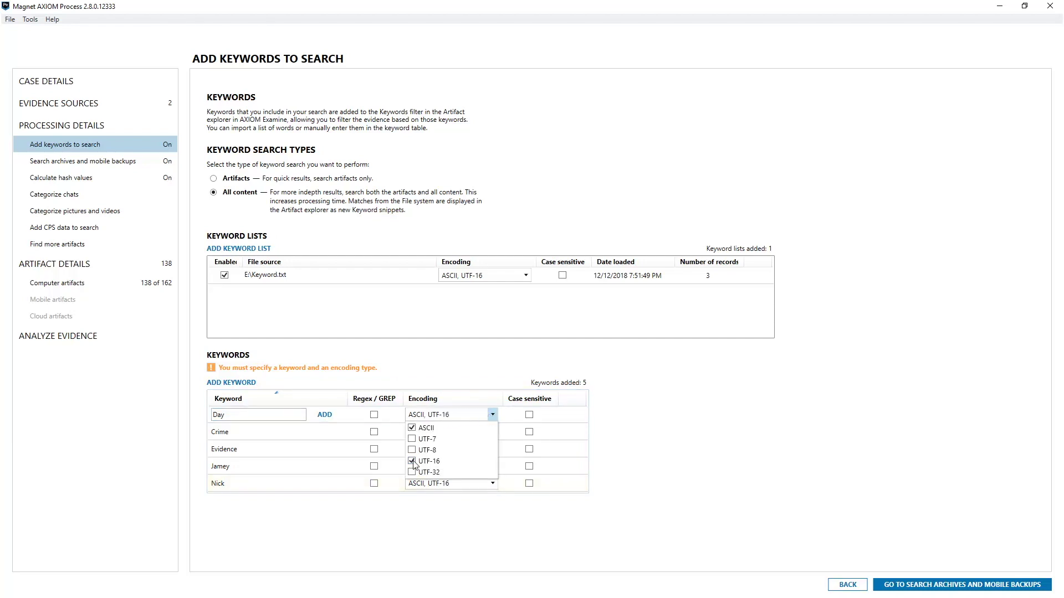
pyautogui.click(325, 414)
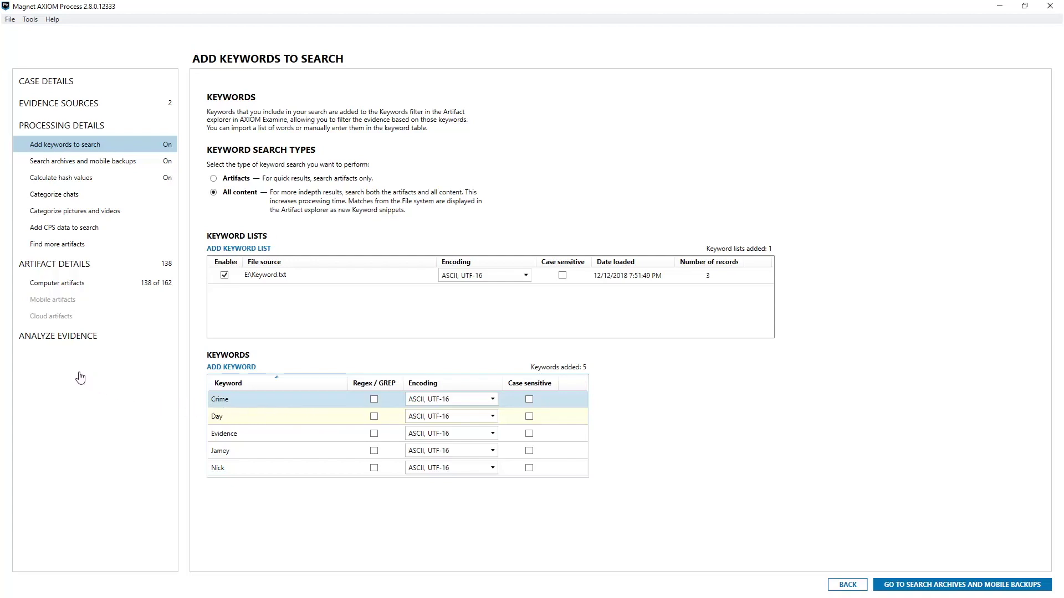
# Analyze both evidence sources, follow thread details until the search completes, then open the case for review.
pyautogui.click(58, 342)
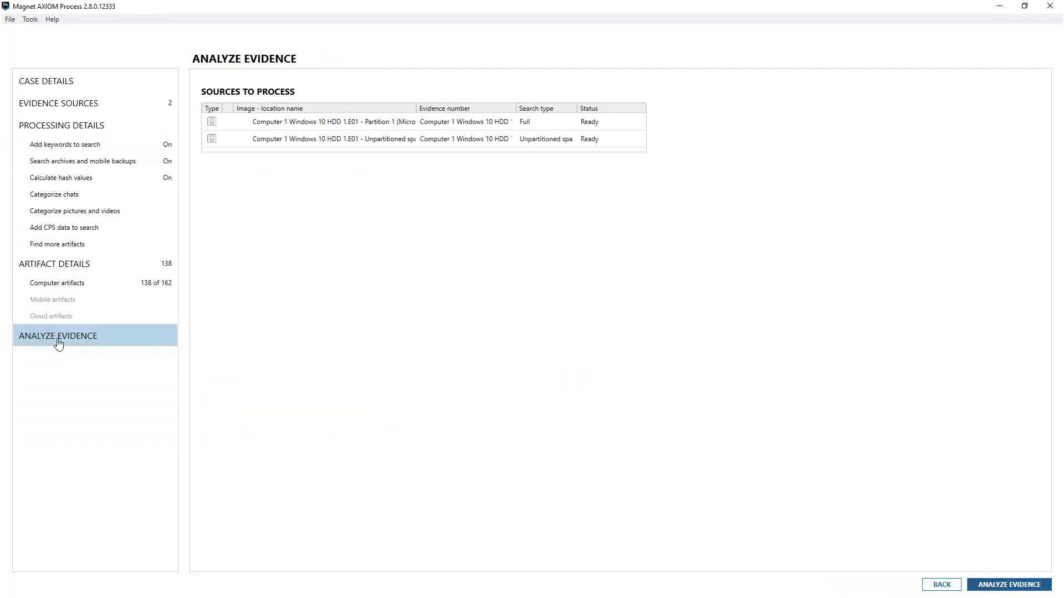
pyautogui.click(974, 588)
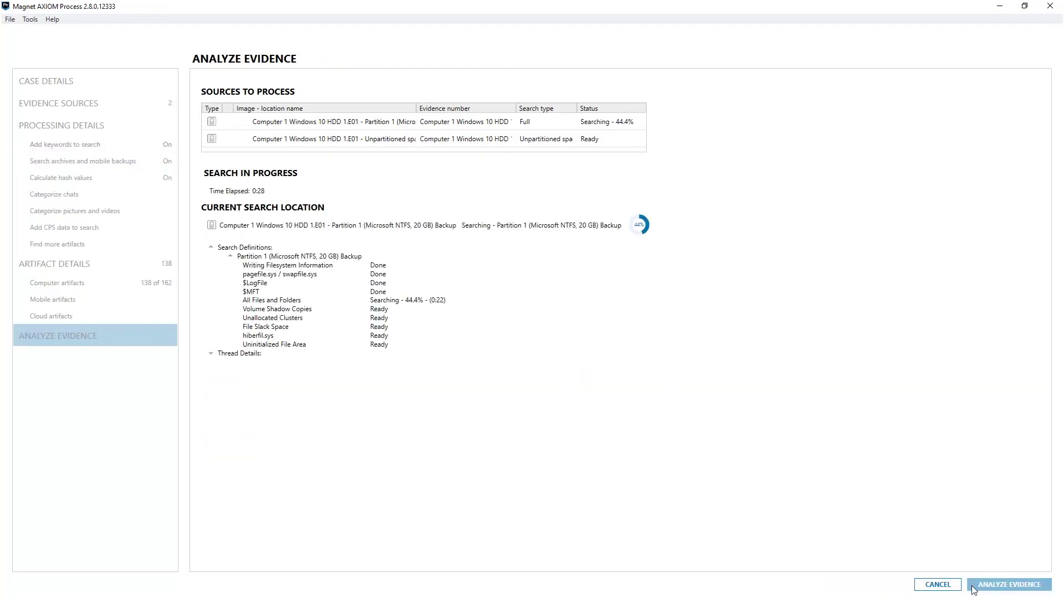
pyautogui.click(210, 354)
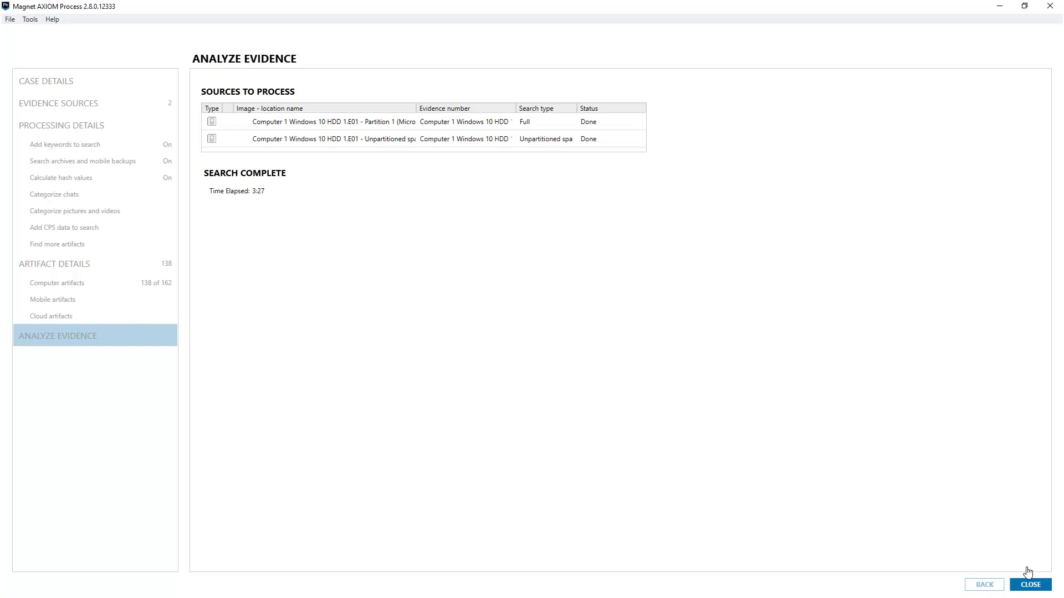
pyautogui.click(1028, 586)
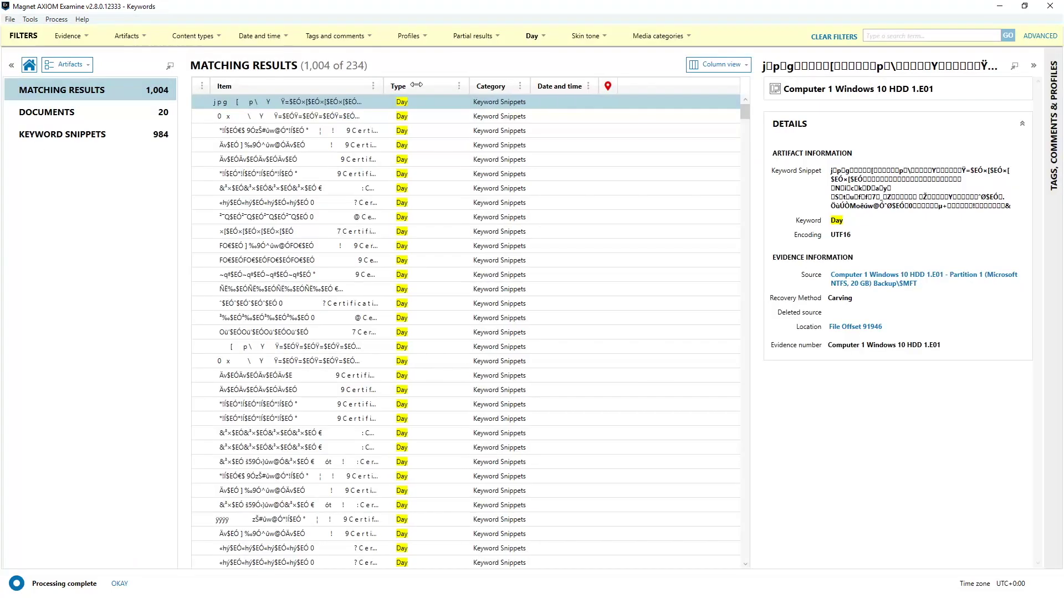
# Filter results to the 984 keyword snippets and widen the Item column to read the Day hits.
pyautogui.moveTo(468, 92); pyautogui.dragTo(471, 98)
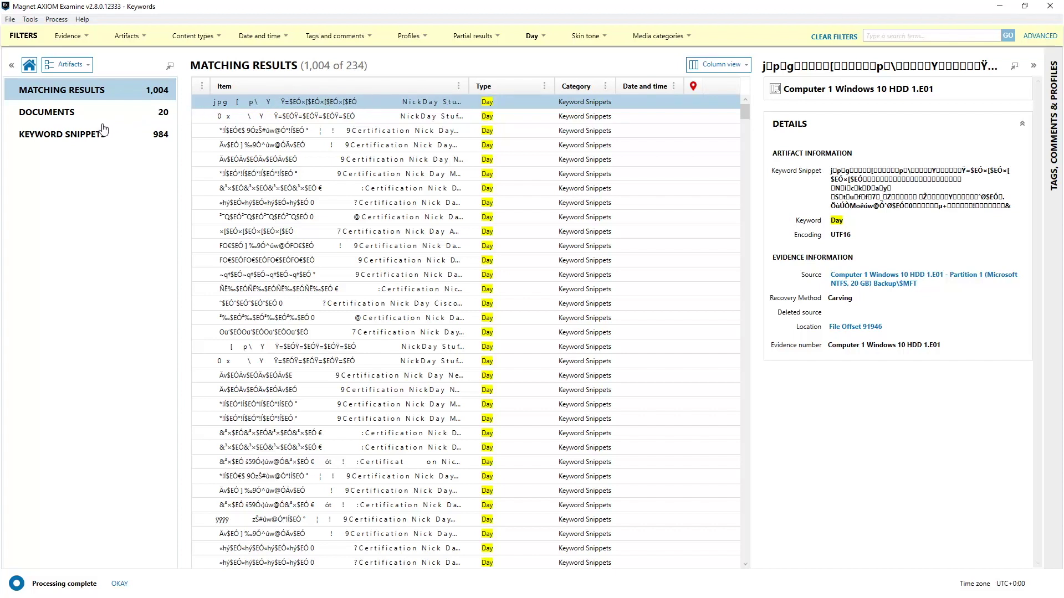
pyautogui.click(90, 135)
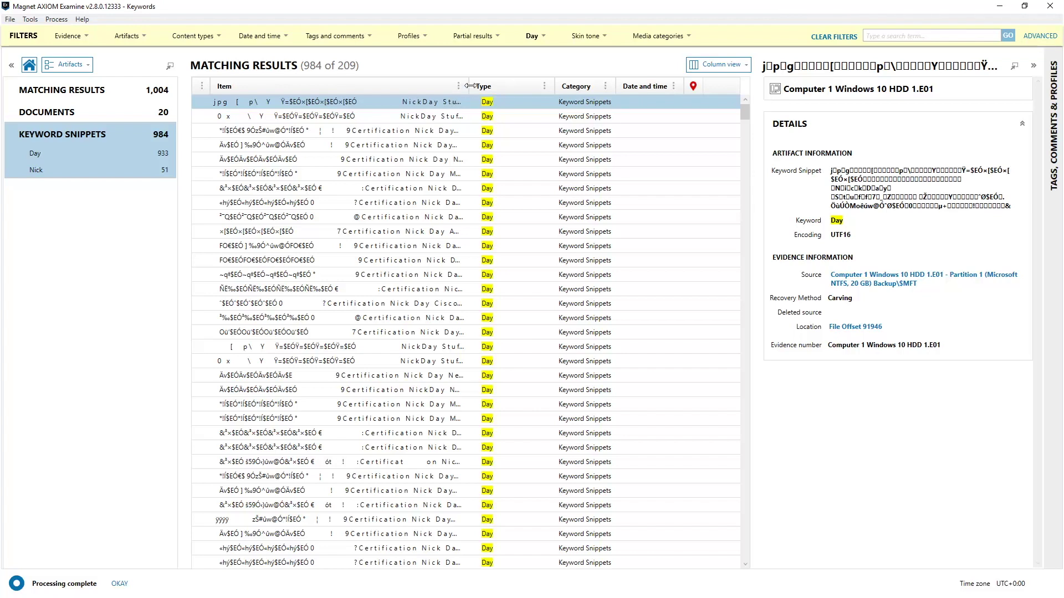
pyautogui.moveTo(470, 86); pyautogui.dragTo(619, 89)
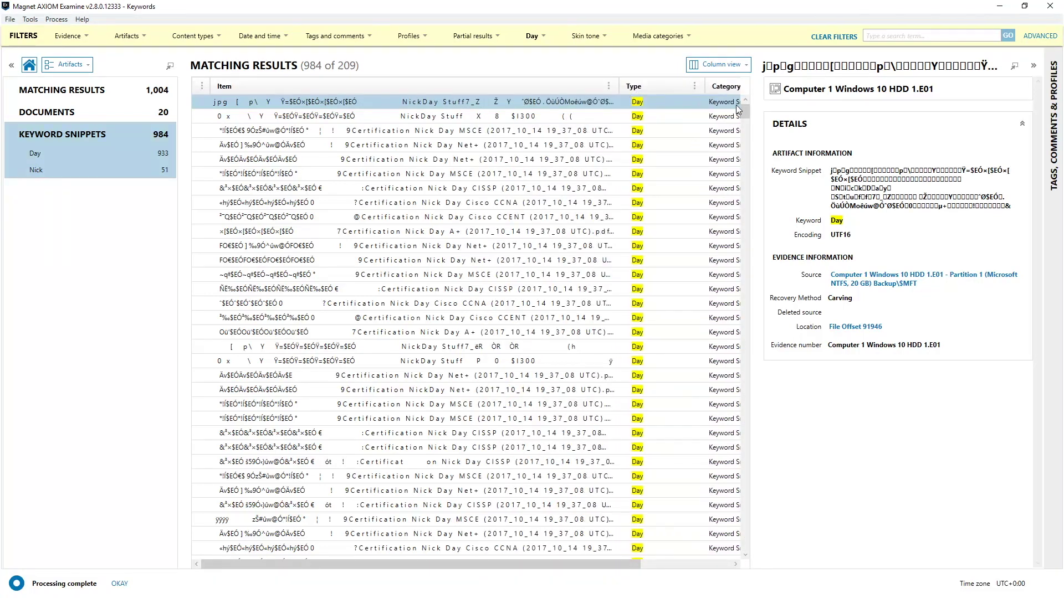
pyautogui.moveTo(743, 112); pyautogui.dragTo(753, 146)
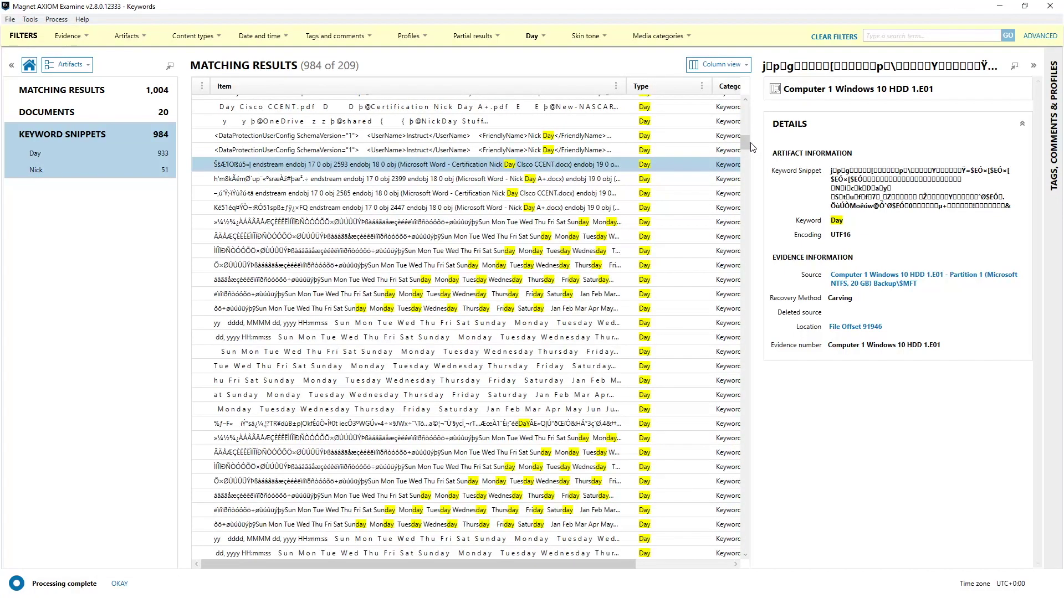